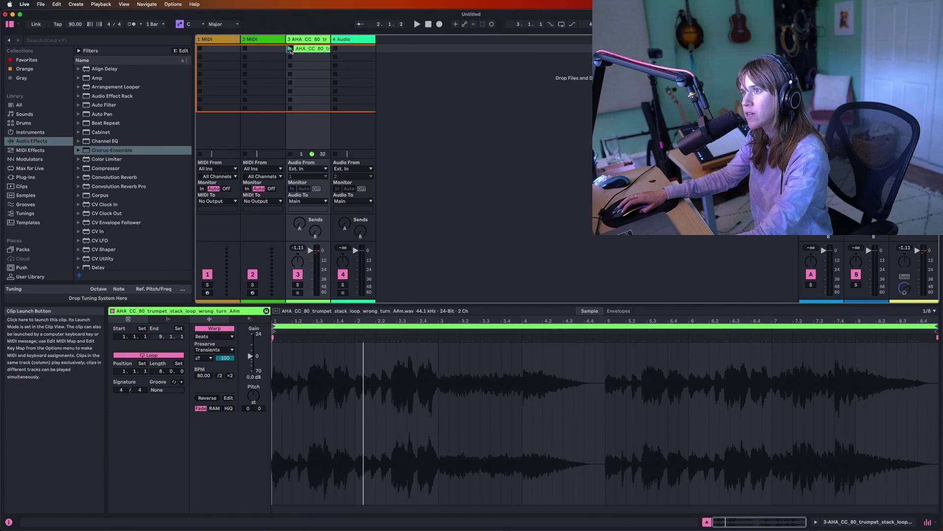
# Step: Launch the trumpet loop clip on track 3
pyautogui.click(290, 48)
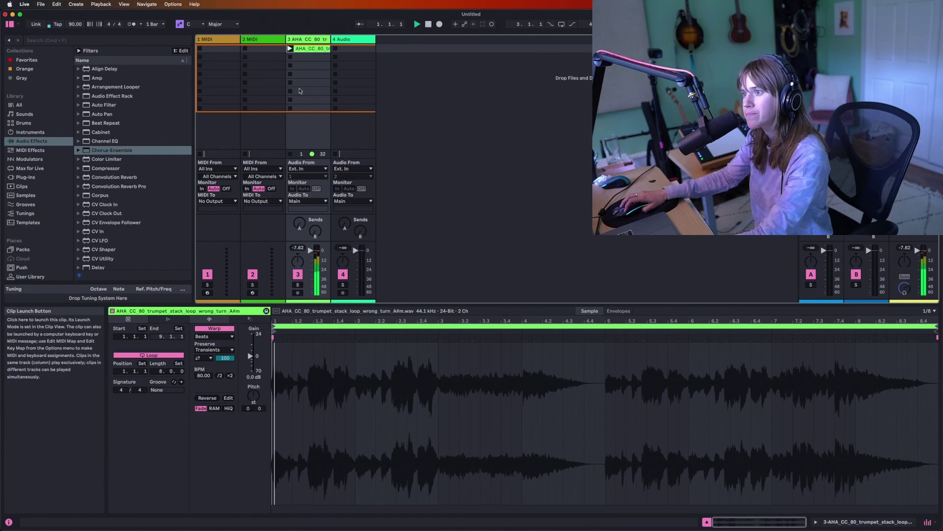
# Step: Slice the trumpet loop every 1/4 note to a new MIDI track, then audition the first slice
pyautogui.rightClick(304, 50)
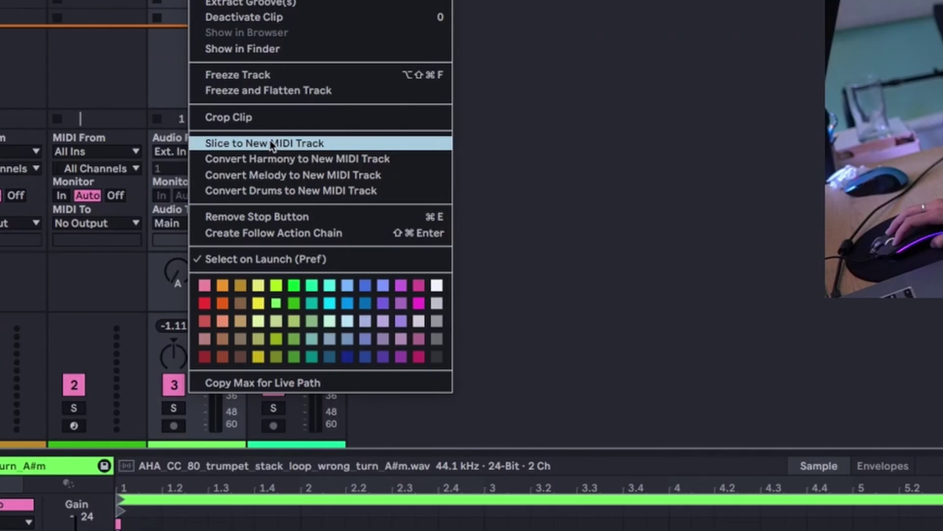
pyautogui.click(272, 143)
pyautogui.click(511, 257)
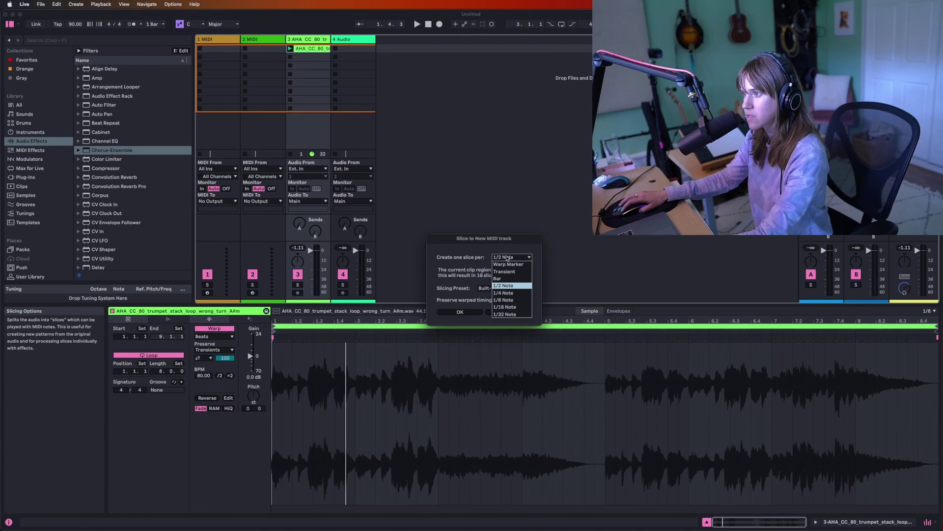
pyautogui.click(507, 279)
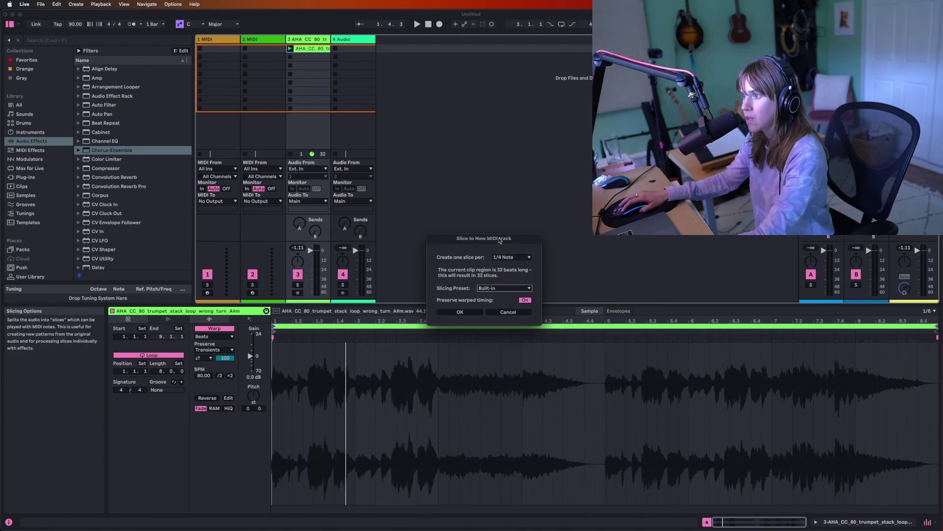
pyautogui.click(460, 312)
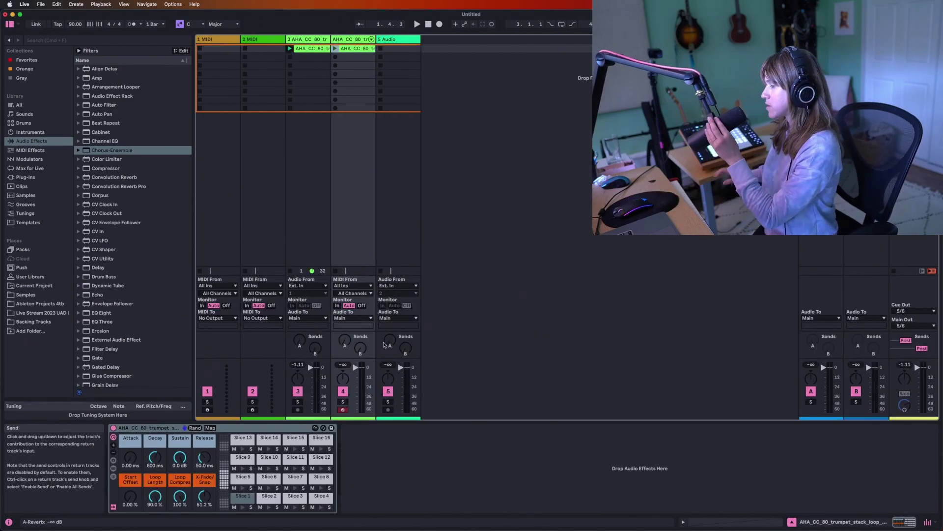
pyautogui.click(241, 499)
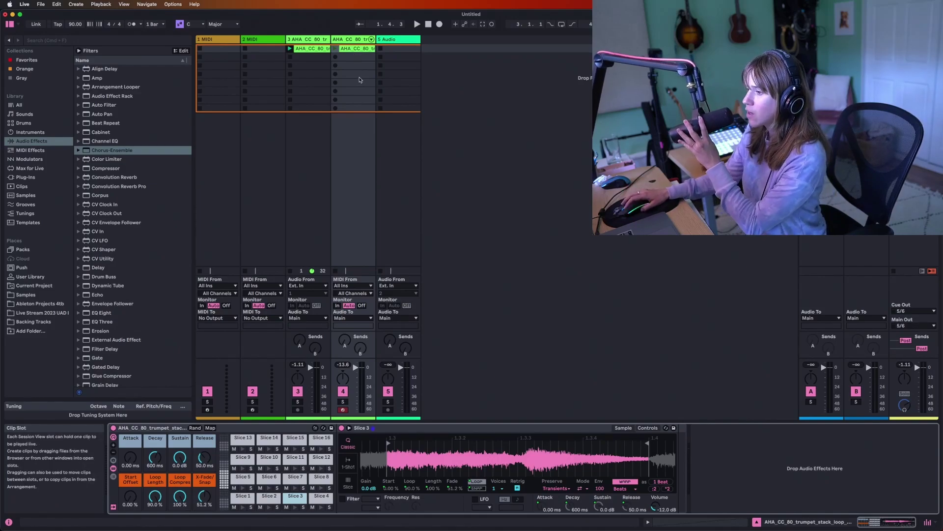
# Step: Delete the sliced trumpet track and load an empty Drum Rack onto track 1
pyautogui.click(354, 39)
pyautogui.press('Delete')
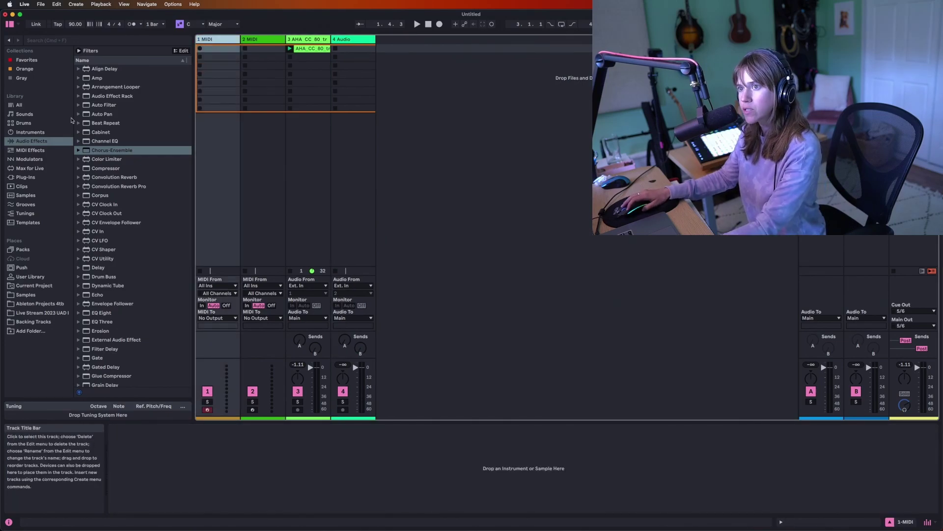
pyautogui.click(23, 123)
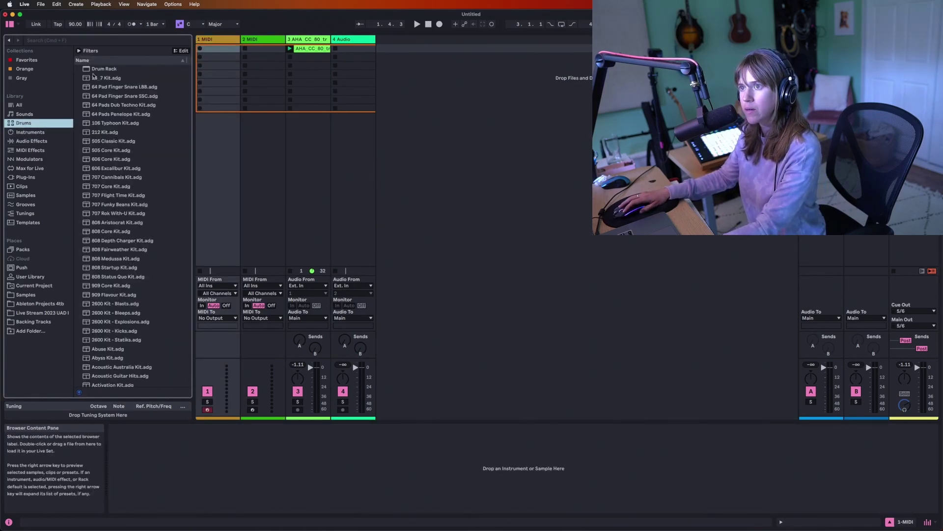
pyautogui.click(137, 69)
pyautogui.moveTo(217, 62); pyautogui.dragTo(219, 61)
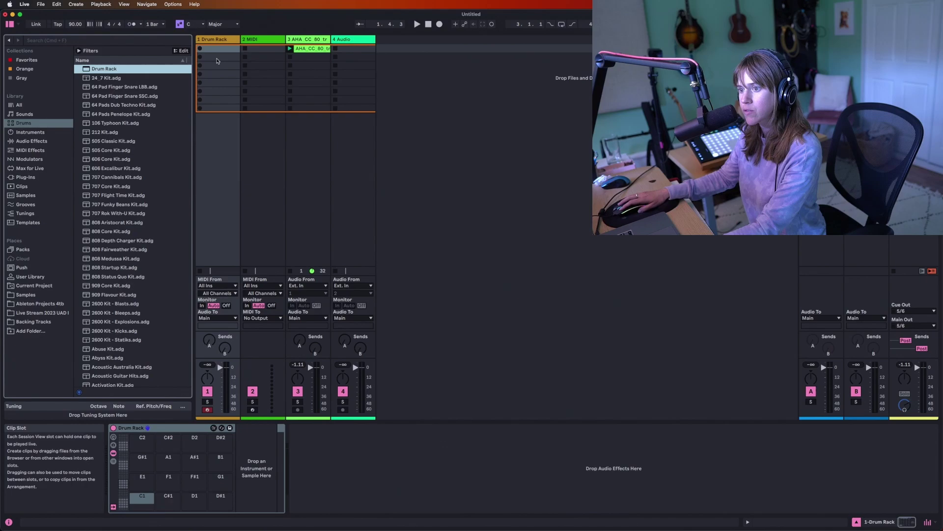
# Step: Put a one-shot Simpler on the C1 pad and show the rack's macro controls
pyautogui.click(30, 132)
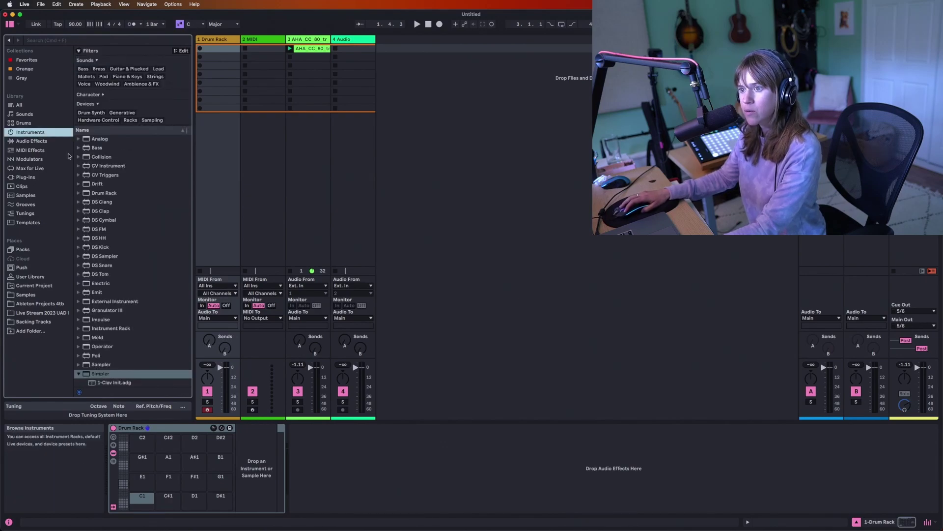
pyautogui.moveTo(95, 375); pyautogui.dragTo(142, 500)
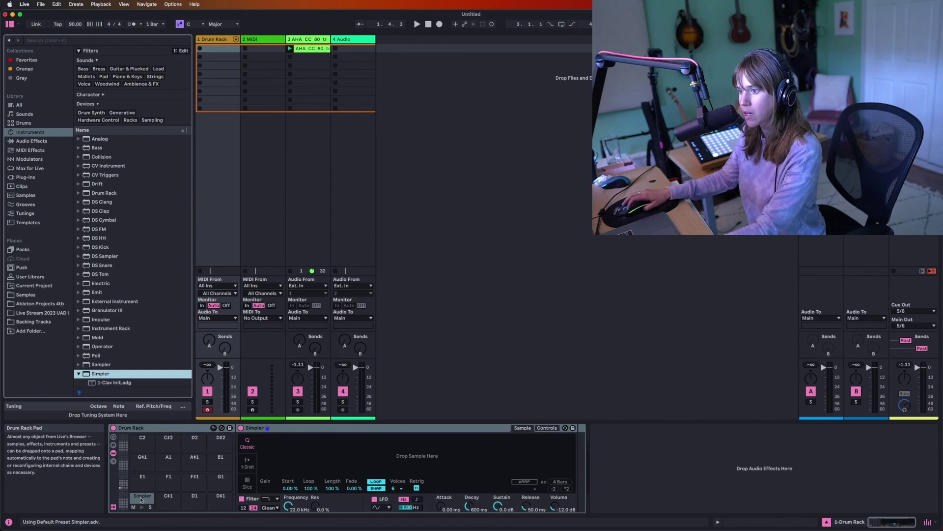
pyautogui.press('super+plus')
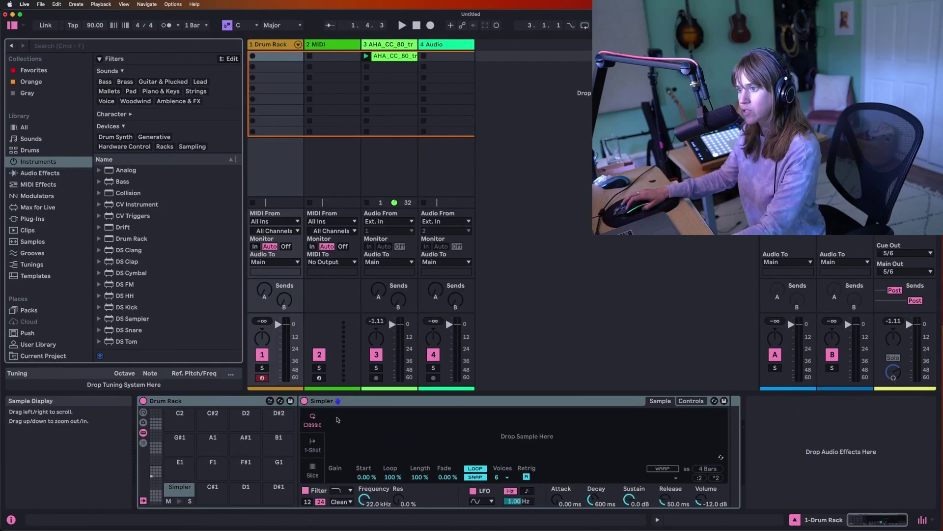
pyautogui.click(312, 443)
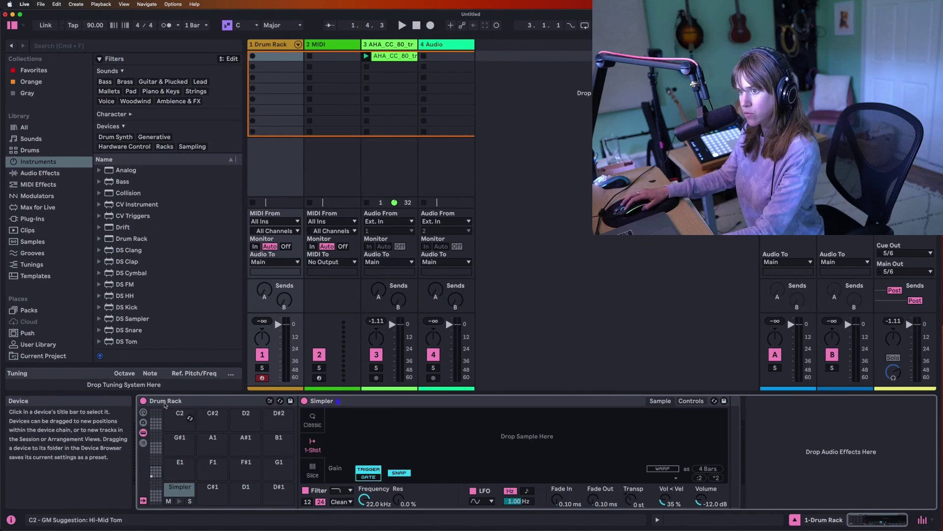
pyautogui.click(143, 412)
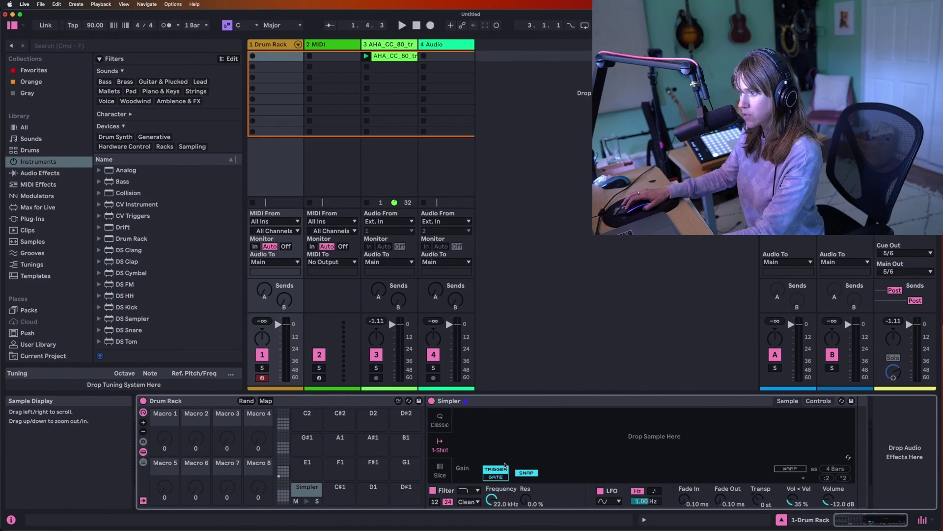
# Step: Map filter frequency to Macro 1 and switch the filter circuit to OSR
pyautogui.rightClick(491, 499)
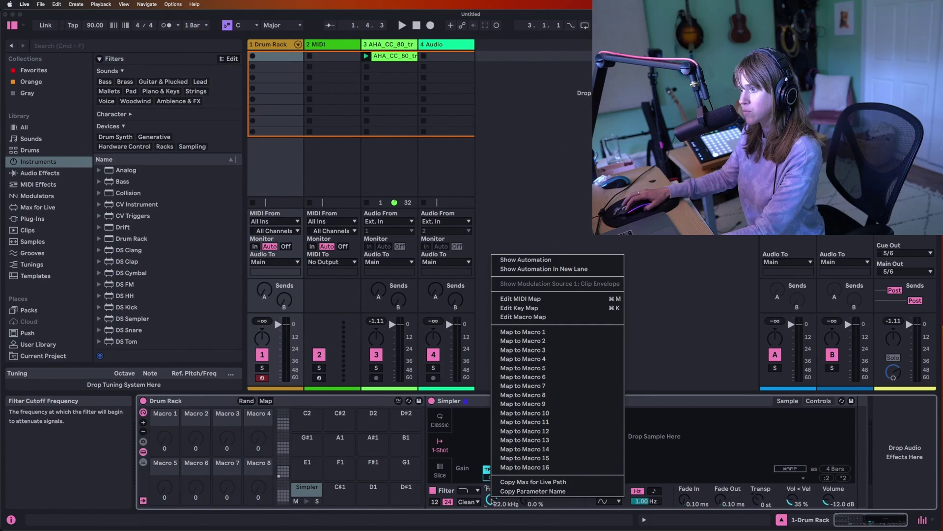
pyautogui.click(525, 332)
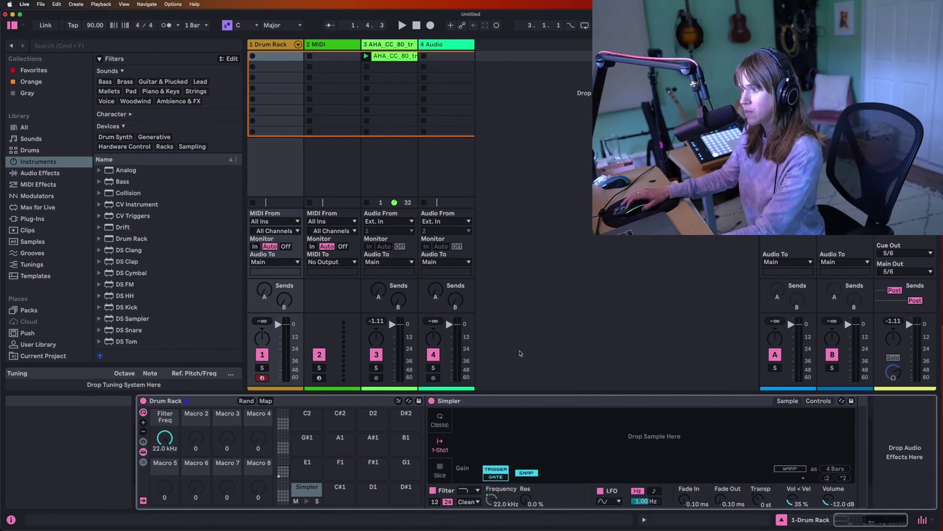
pyautogui.click(476, 500)
pyautogui.click(470, 468)
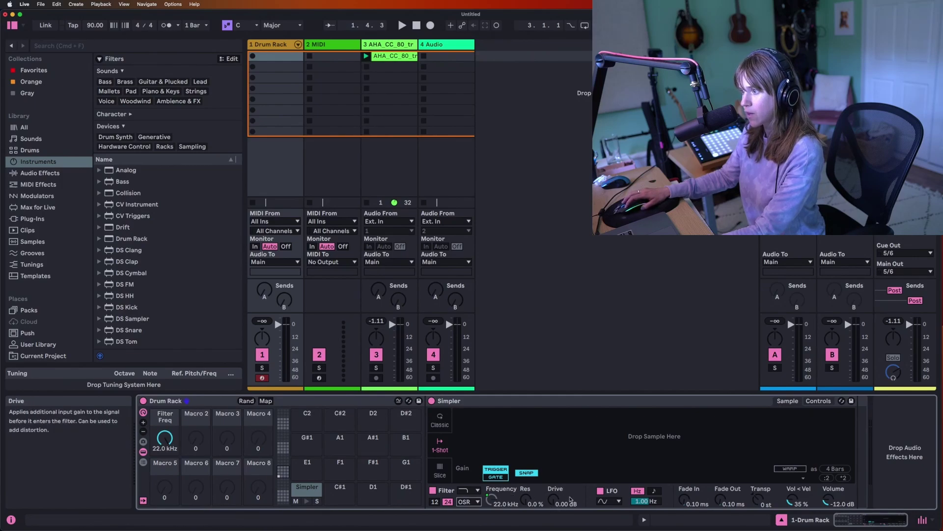
# Step: Map drive, fade in, fade out, transpose and volume to Macros 2–6
pyautogui.rightClick(552, 502)
pyautogui.click(575, 350)
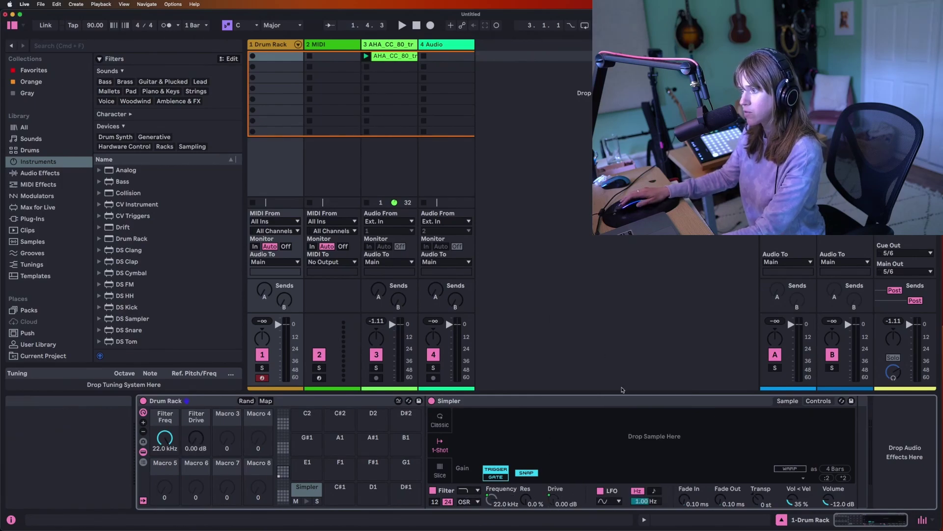
pyautogui.rightClick(683, 500)
pyautogui.click(715, 350)
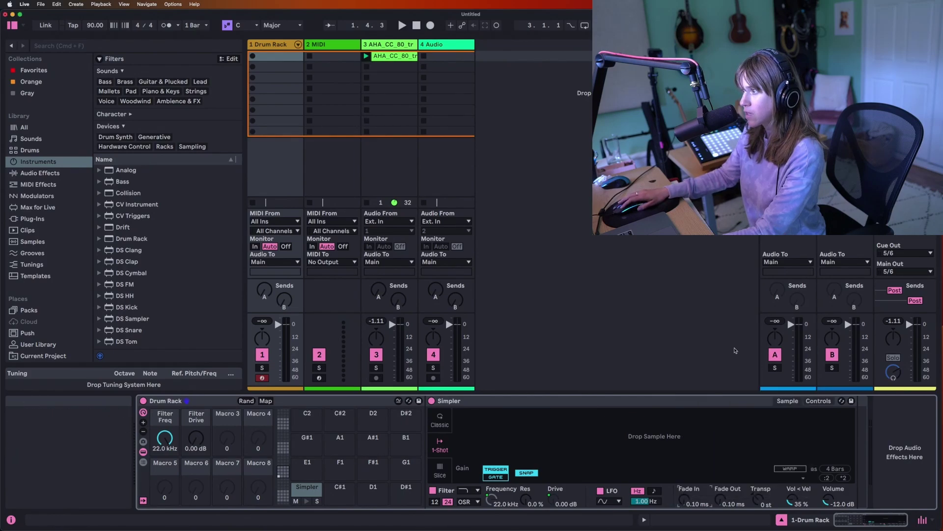
pyautogui.rightClick(721, 492)
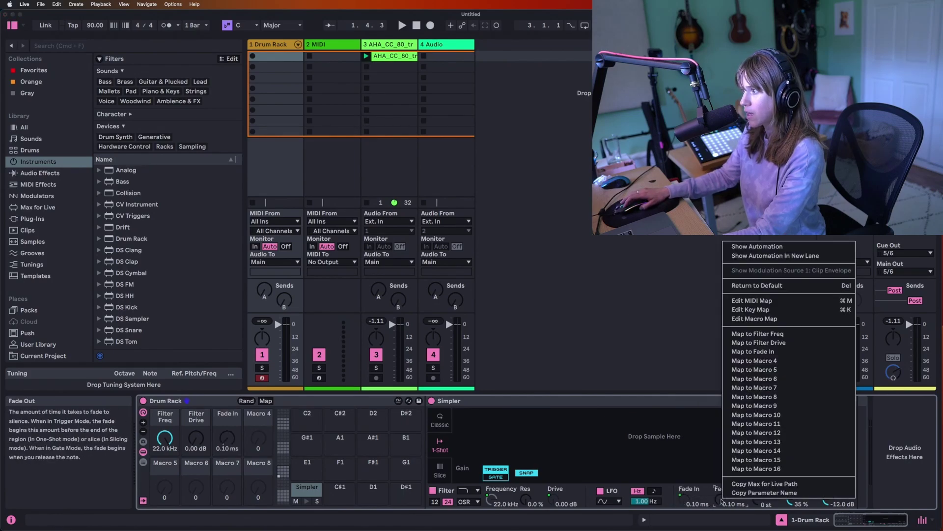
pyautogui.click(752, 361)
pyautogui.rightClick(759, 498)
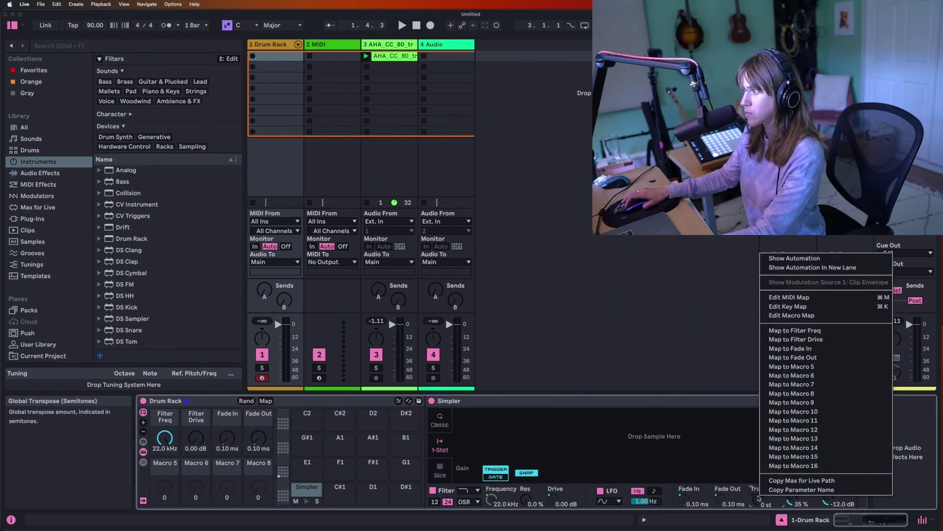
pyautogui.click(798, 368)
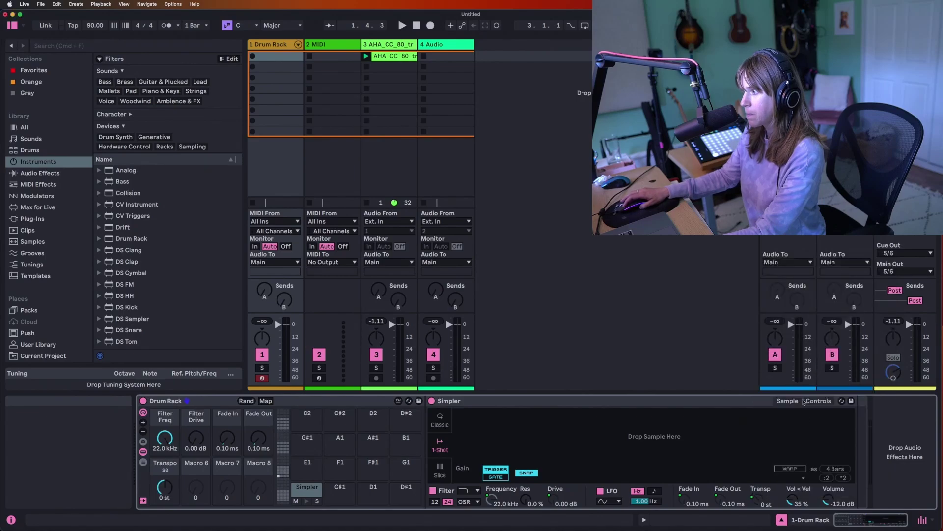
pyautogui.rightClick(828, 503)
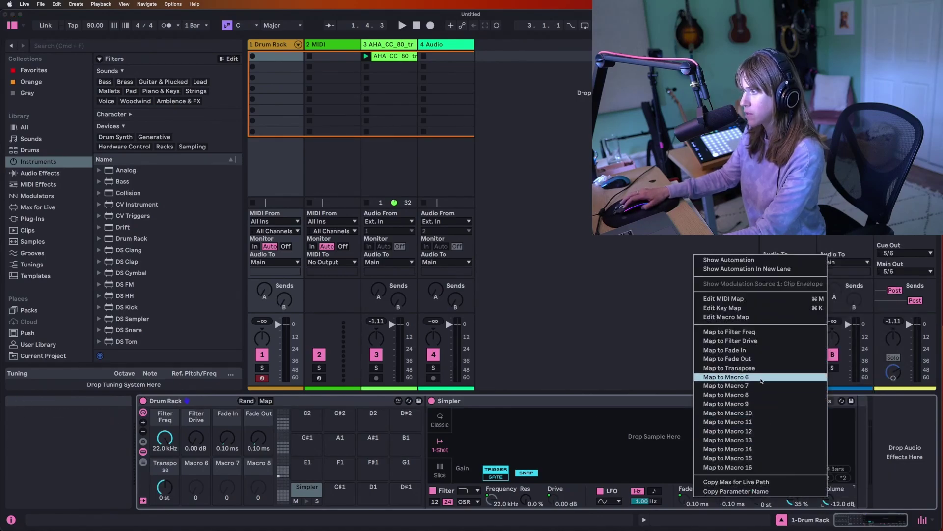
pyautogui.click(737, 384)
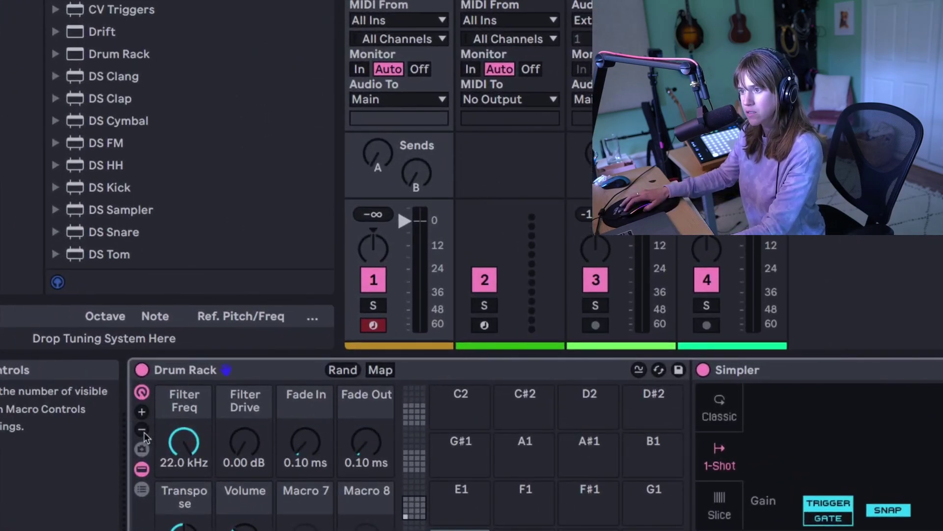
# Step: Reduce the rack to six visible macros and colour all six macro names pink
pyautogui.click(144, 432)
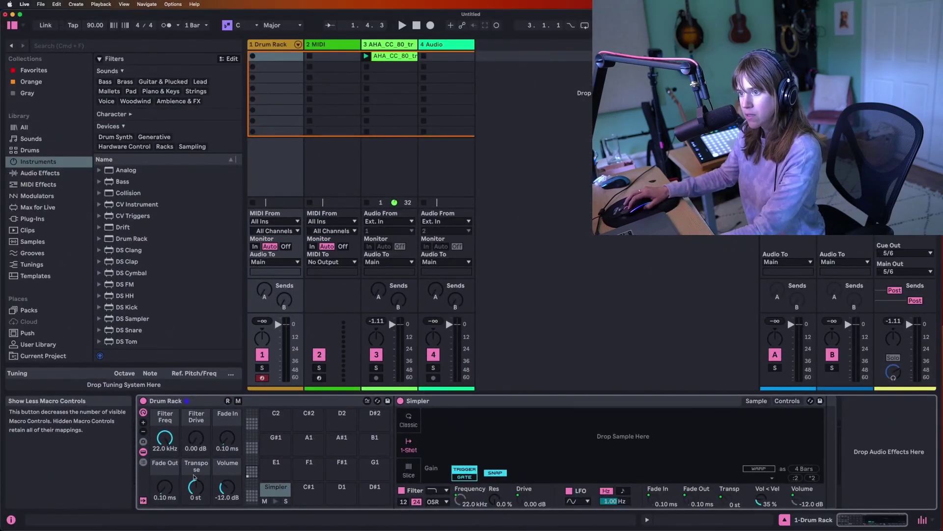
pyautogui.rightClick(160, 418)
pyautogui.click(165, 417)
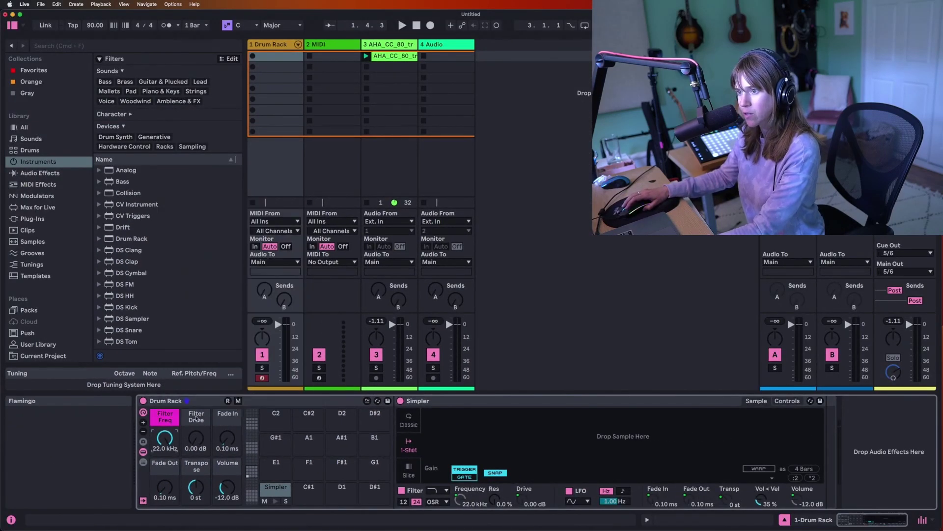
pyautogui.rightClick(197, 417)
pyautogui.click(335, 391)
pyautogui.rightClick(228, 462)
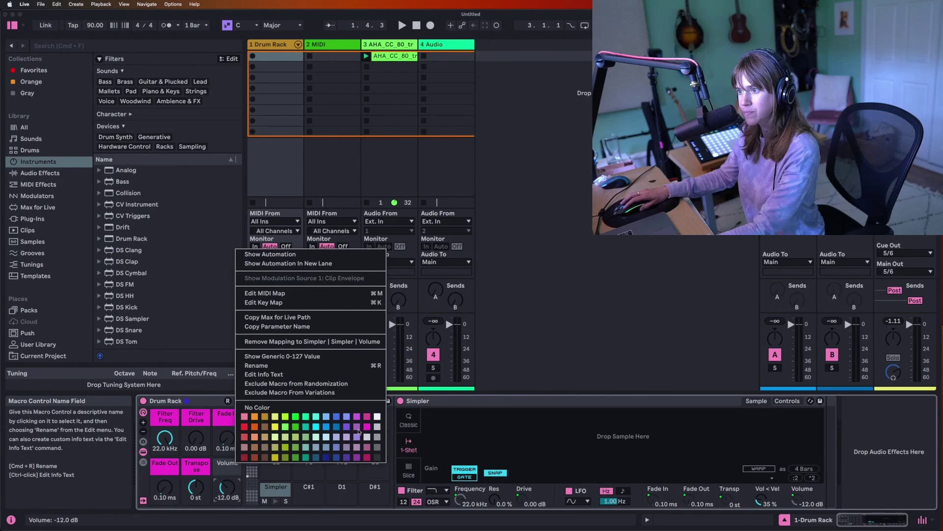
pyautogui.click(362, 440)
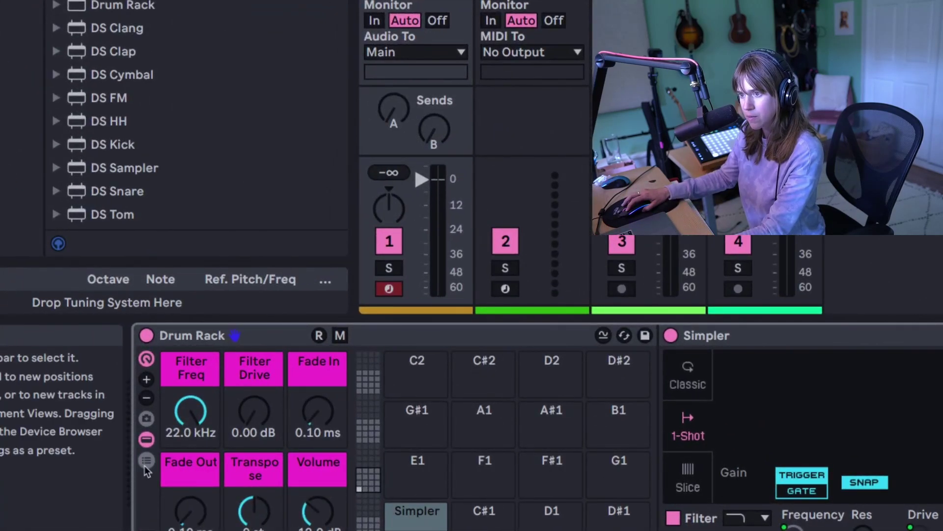
# Step: Reveal the chain list with its I/O section and set the Simpler chain's choke to 1
pyautogui.click(146, 460)
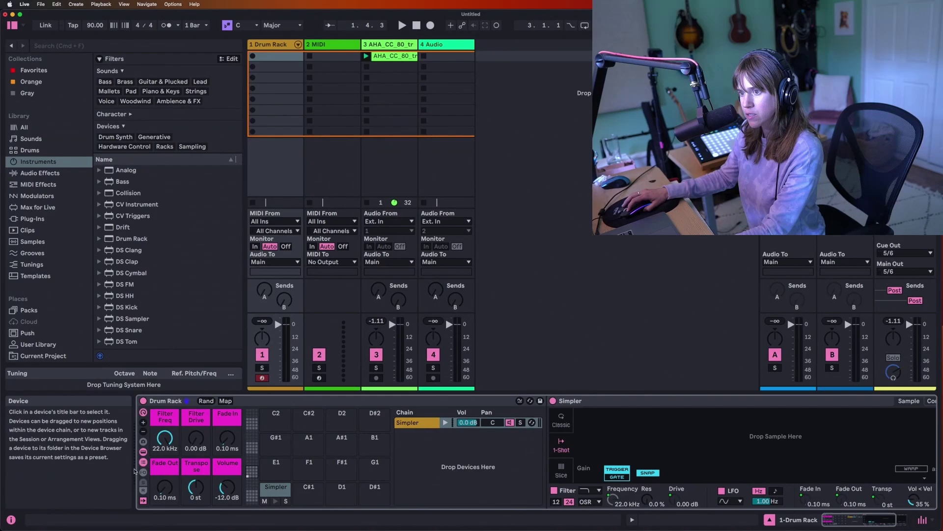
pyautogui.click(143, 472)
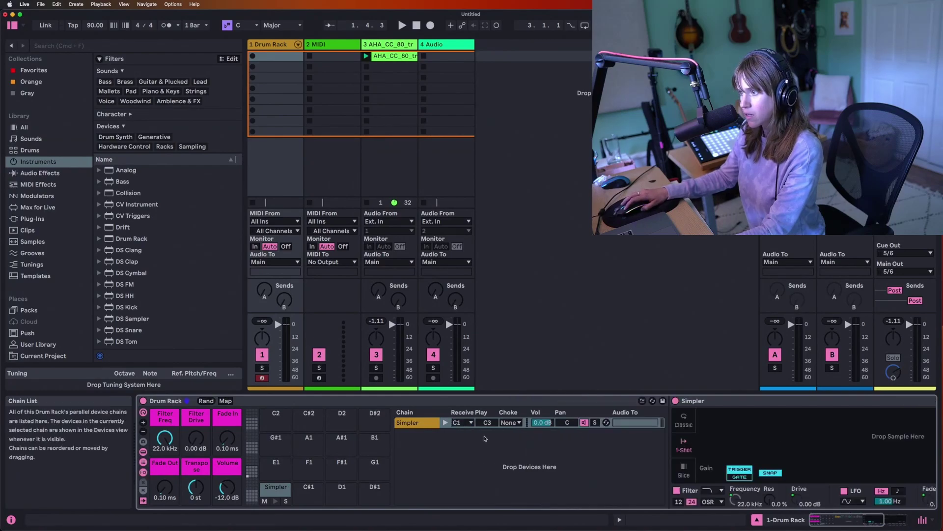
pyautogui.click(511, 423)
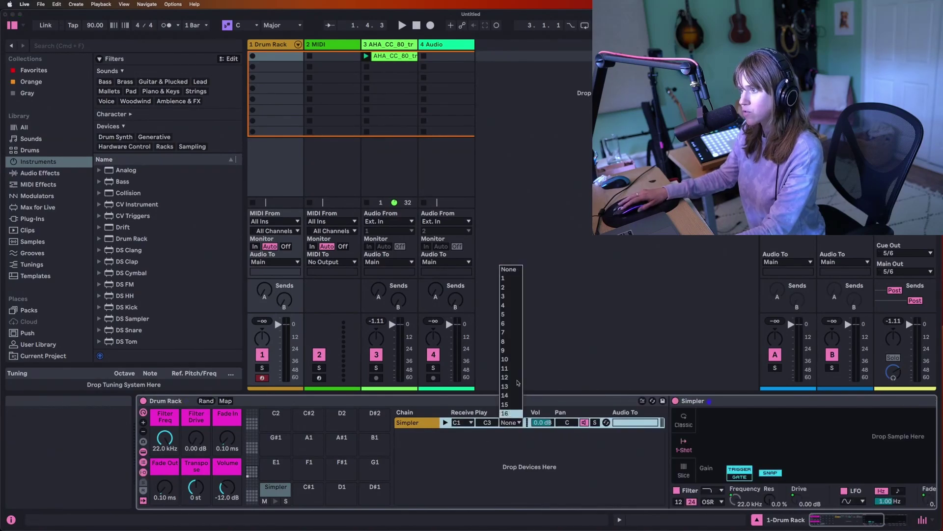
pyautogui.click(511, 279)
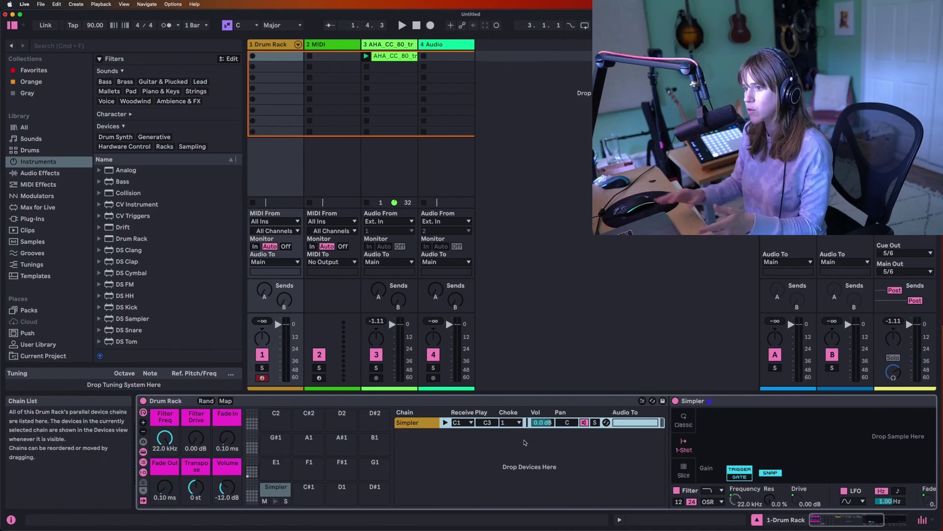
# Step: Hide the chain list and Simpler device, then rename the Drum Rack 'One Shot Slicer'
pyautogui.click(143, 462)
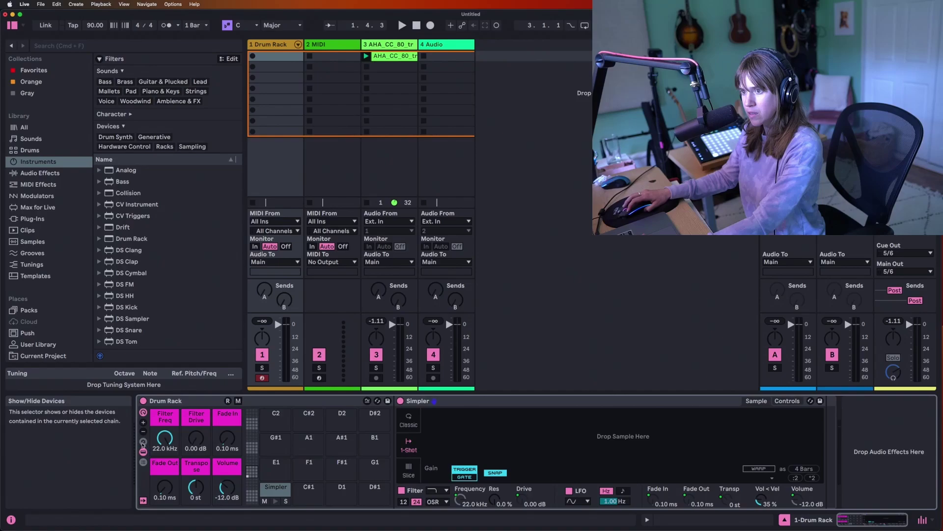
pyautogui.click(144, 453)
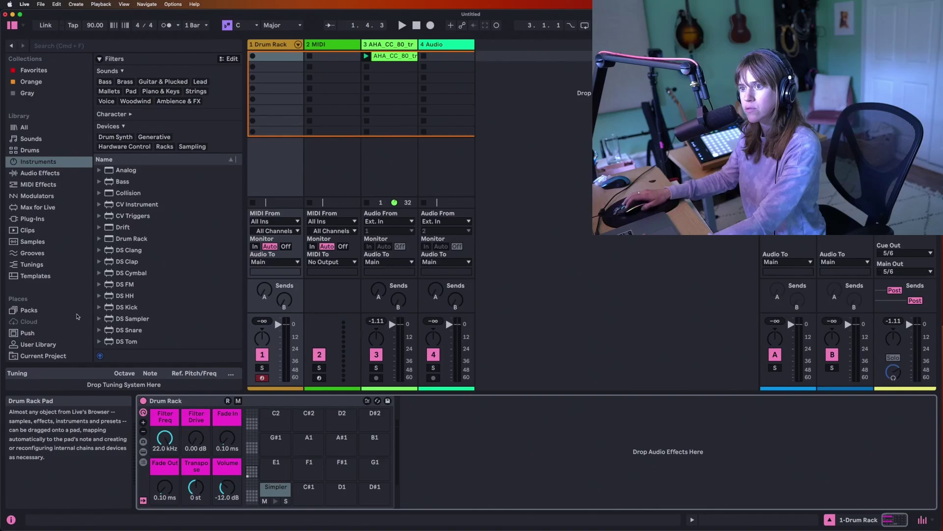
pyautogui.click(166, 402)
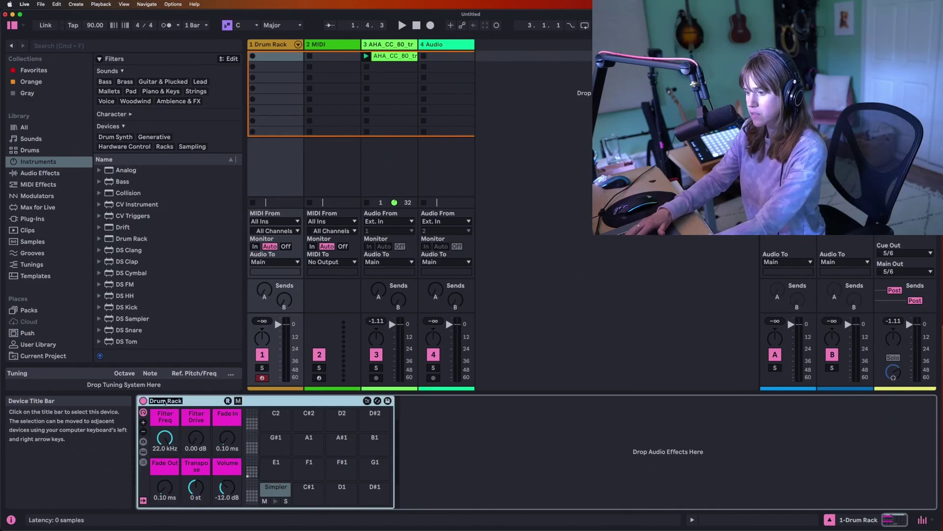
pyautogui.write('One')
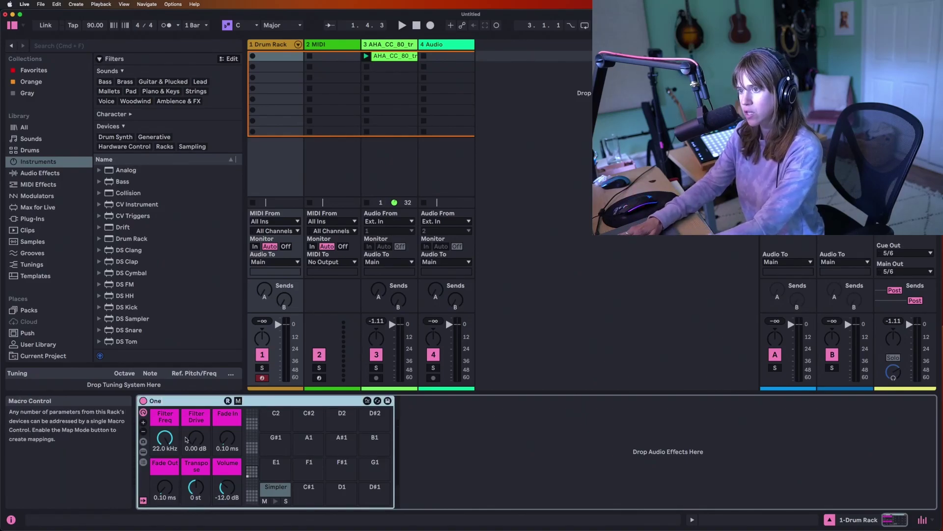
pyautogui.write(' Shot Slicer')
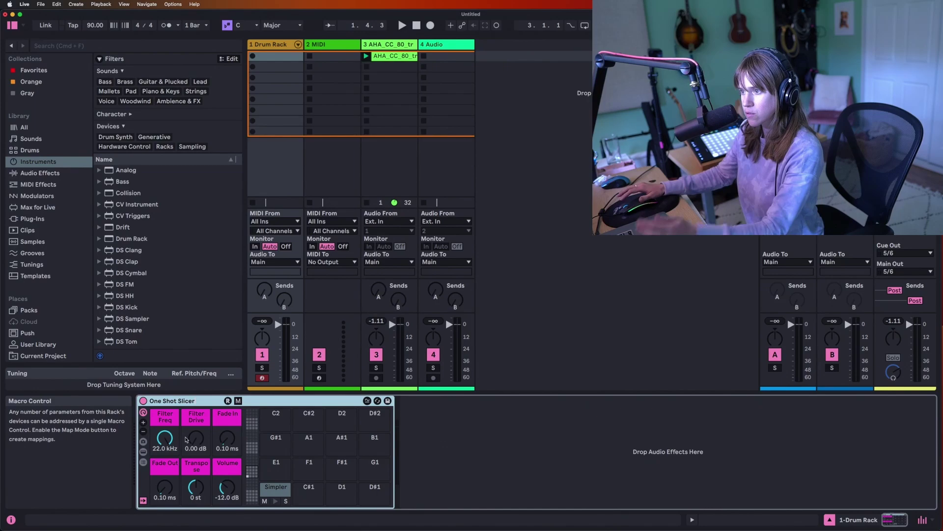
# Step: Save the rack as One Shot Slicer.adg in User Library > Defaults > Slicing
pyautogui.scroll(-1, 44, 295)
pyautogui.click(41, 326)
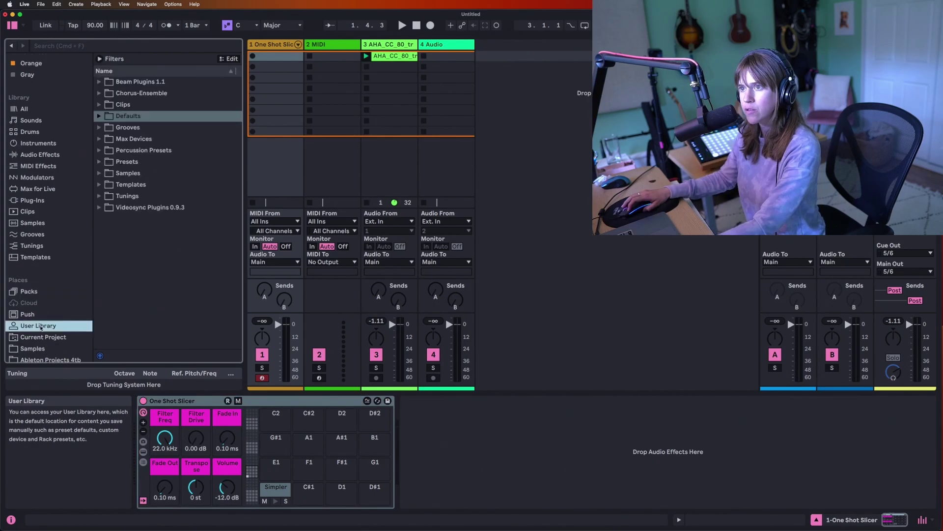
pyautogui.click(99, 116)
pyautogui.click(121, 196)
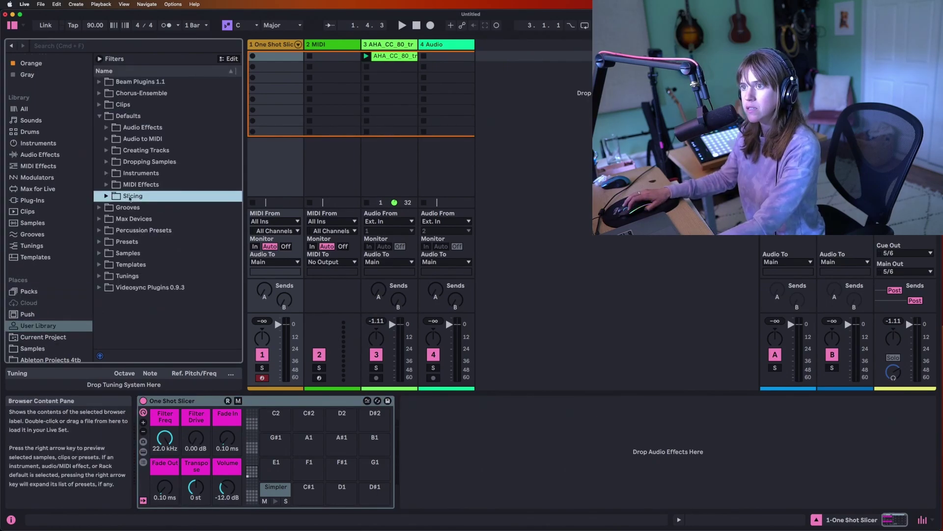
pyautogui.moveTo(177, 400); pyautogui.dragTo(131, 197)
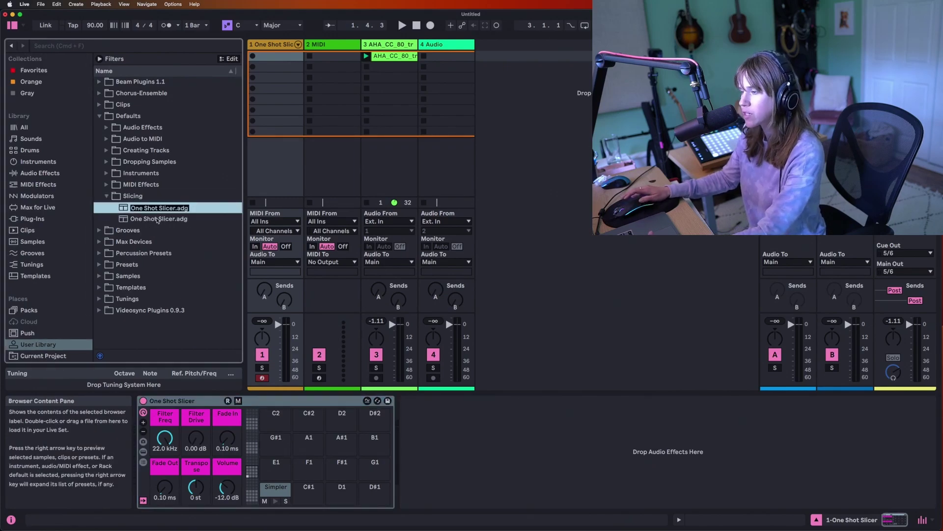
pyautogui.press('Return')
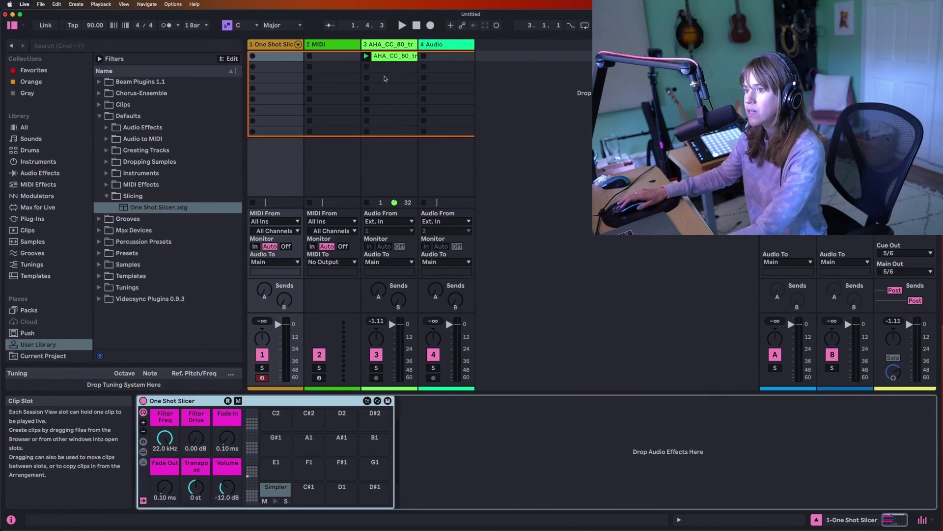
# Step: Start the trumpet loop clip playing
pyautogui.rightClick(376, 57)
pyautogui.press('Escape')
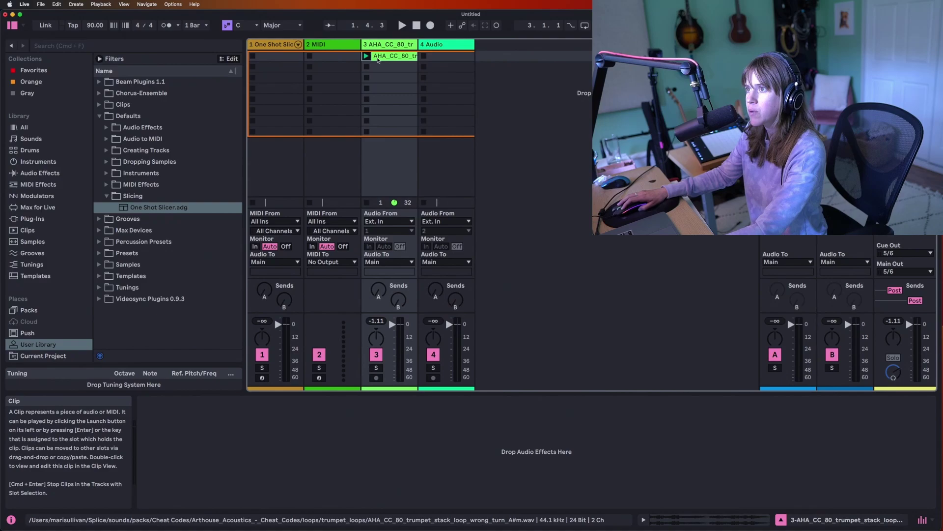
pyautogui.click(366, 56)
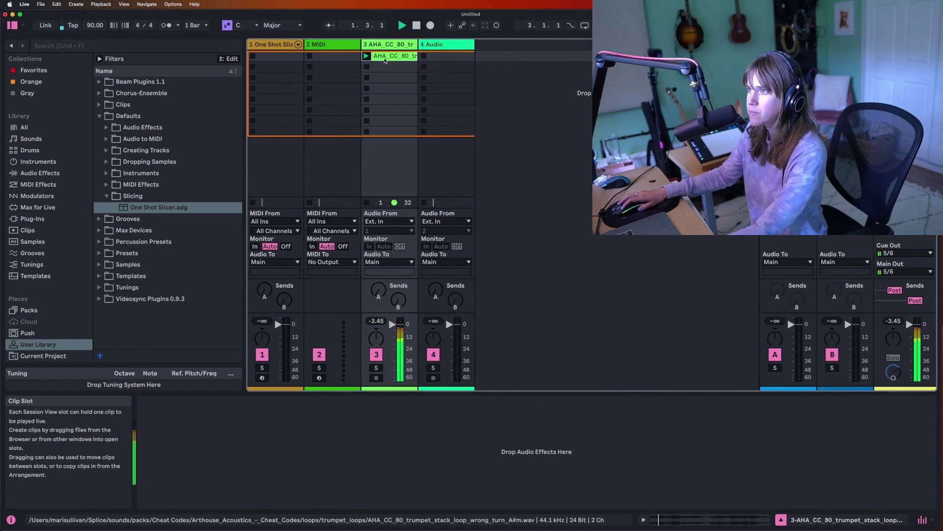
# Step: Slice the clip every 1/2 note to a new MIDI track using the One Shot Slicer preset
pyautogui.rightClick(385, 60)
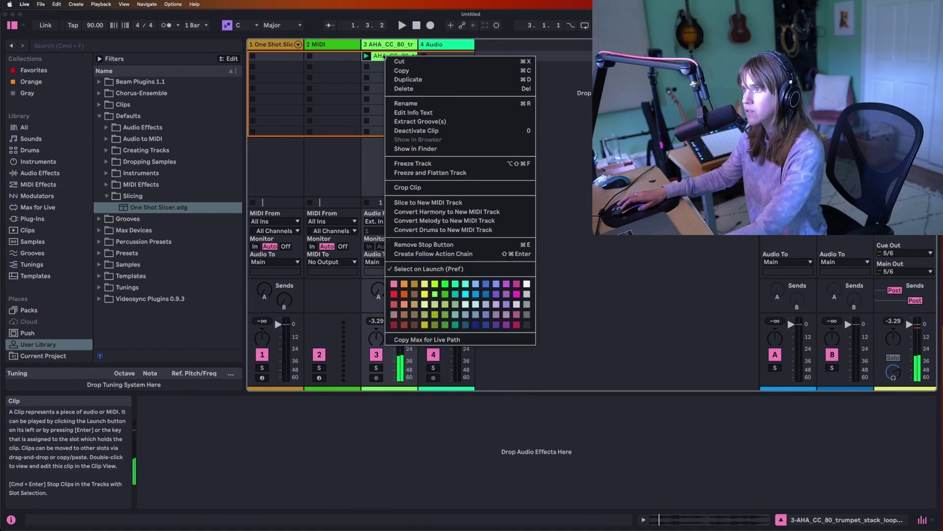
pyautogui.click(441, 202)
pyautogui.click(533, 260)
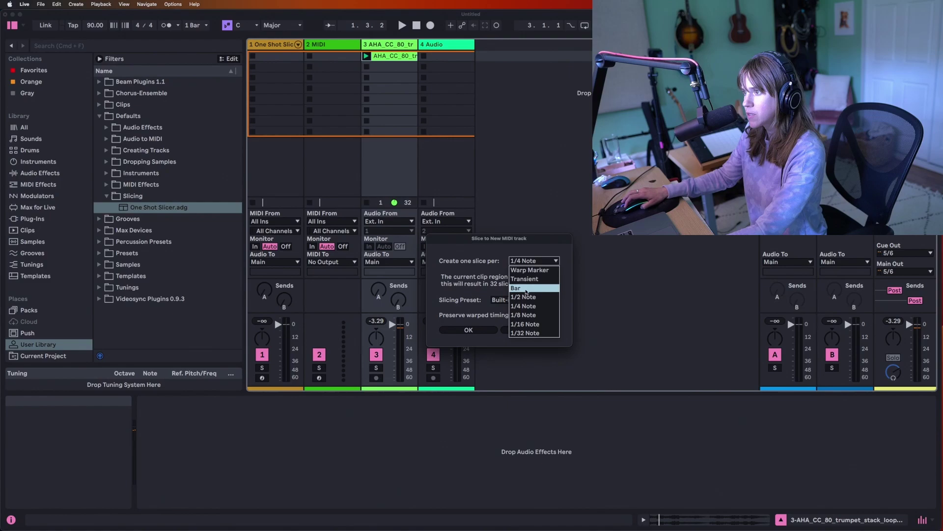
pyautogui.click(527, 297)
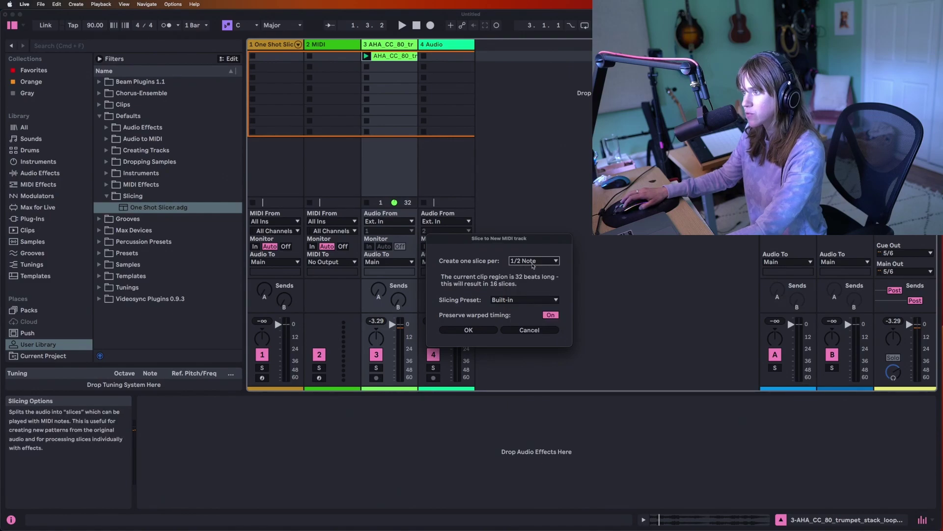
pyautogui.click(527, 301)
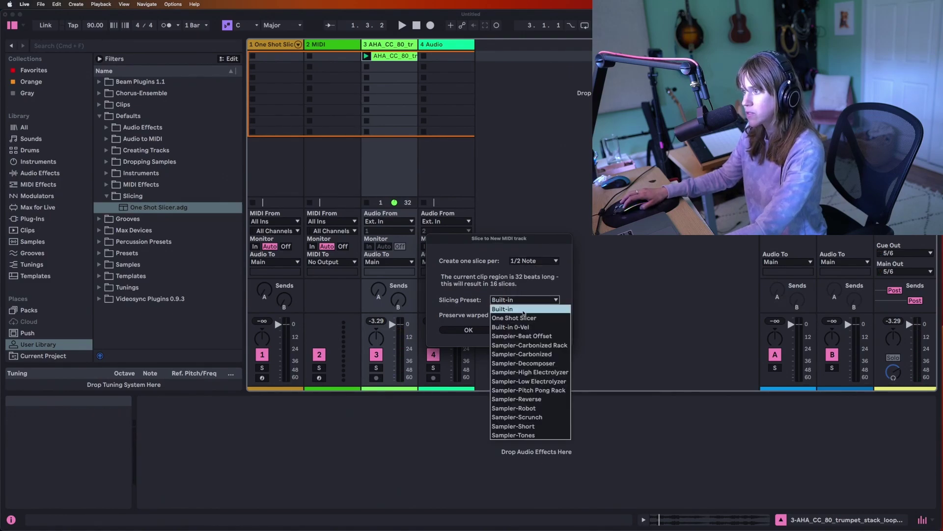
pyautogui.click(518, 319)
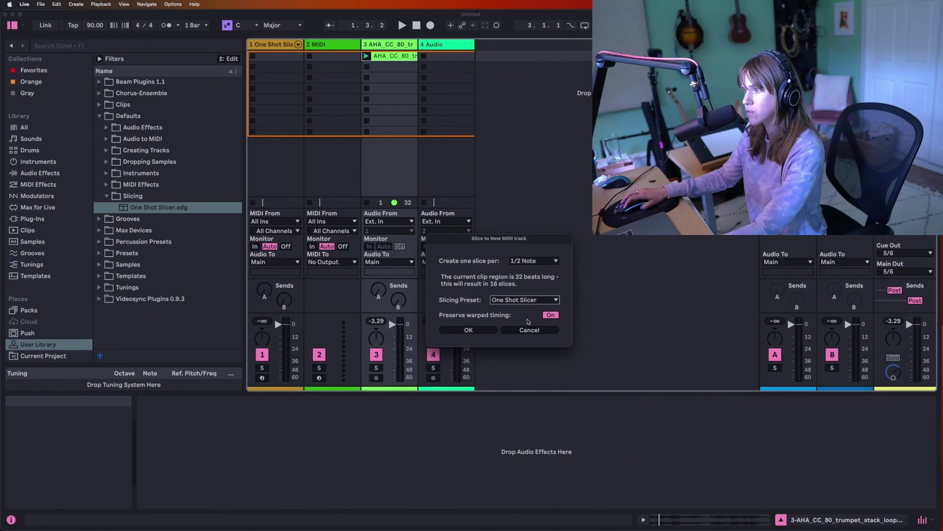
pyautogui.press('Return')
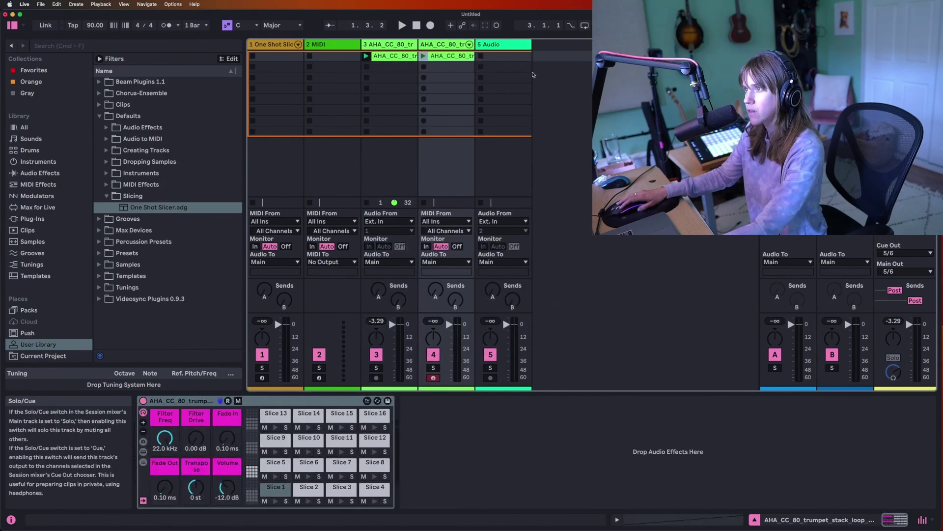
# Step: Select new track 4 and open its clip to show Slice 1–16 notes in ascending order
pyautogui.click(409, 47)
pyautogui.click(450, 47)
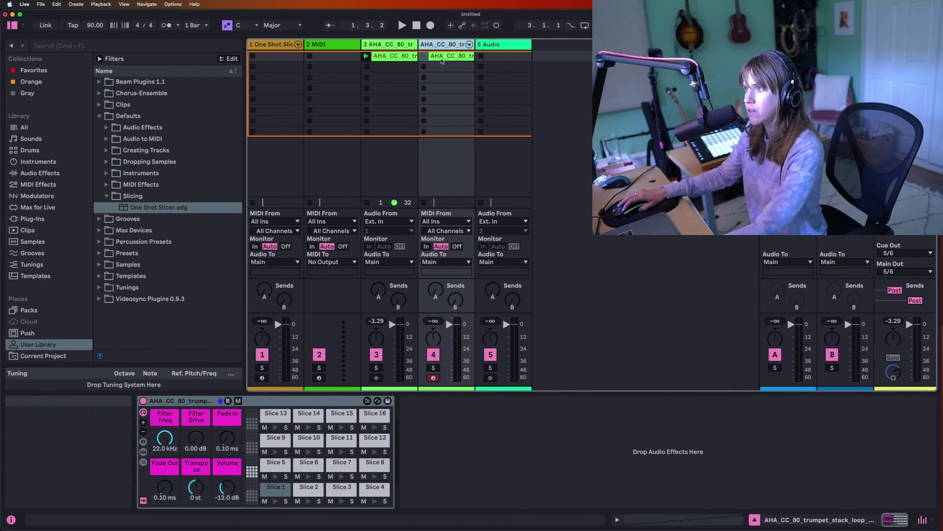
pyautogui.click(441, 57)
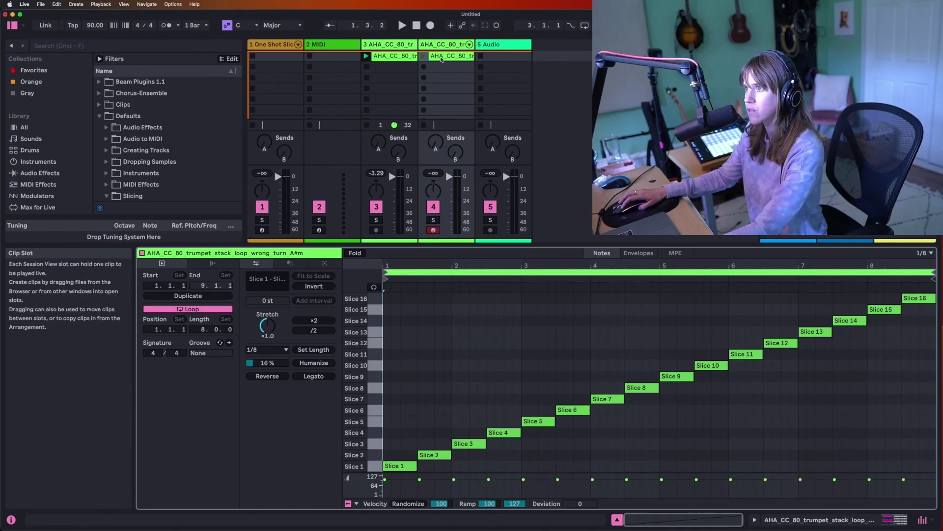
pyautogui.click(442, 55)
# Step: Delete the sliced clip from track 4
pyautogui.press('Delete')
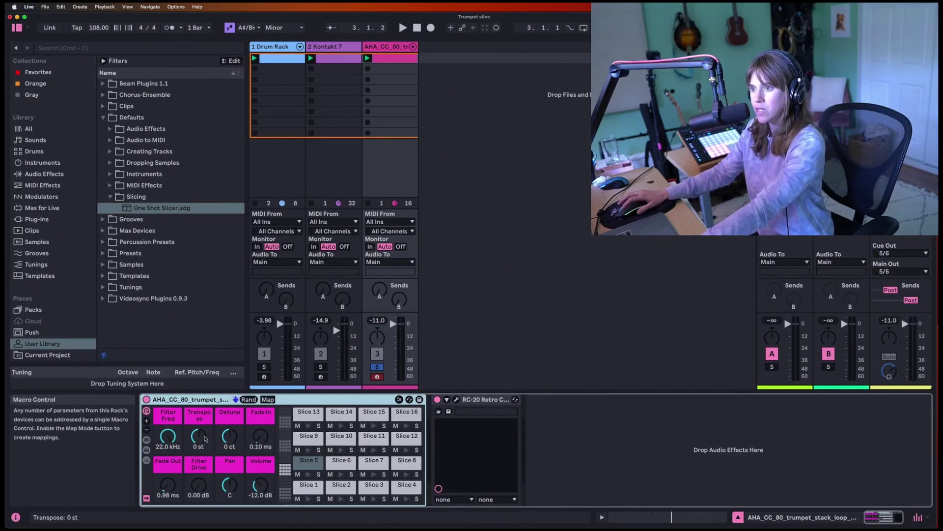
# Step: Start playback and lower the rack's Filter Freq macro to about 13.8 kHz
pyautogui.press('space')
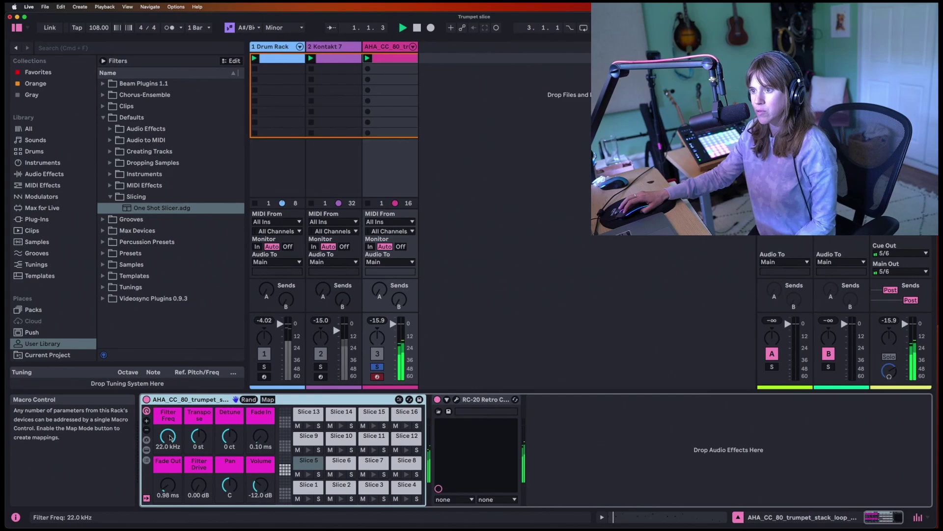
pyautogui.moveTo(172, 444); pyautogui.dragTo(172, 457)
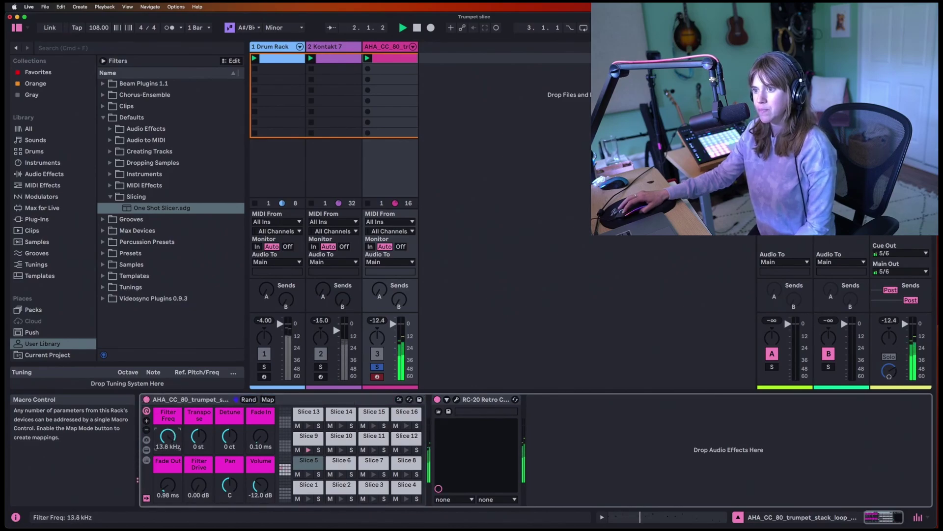